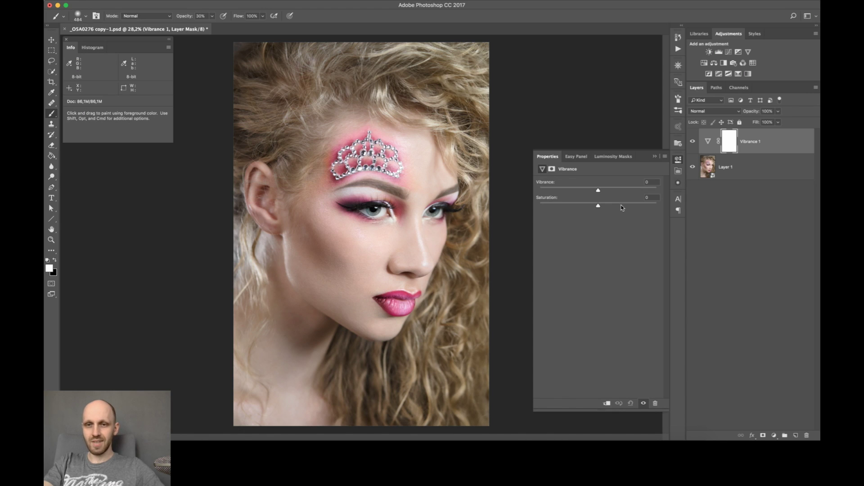
Raise the Vibrance 1 layer's Saturation to +28, leaving Vibrance at 0
mouse_move(622, 205)
mouse_down()
mouse_move(637, 207)
mouse_move(621, 208)
mouse_up()
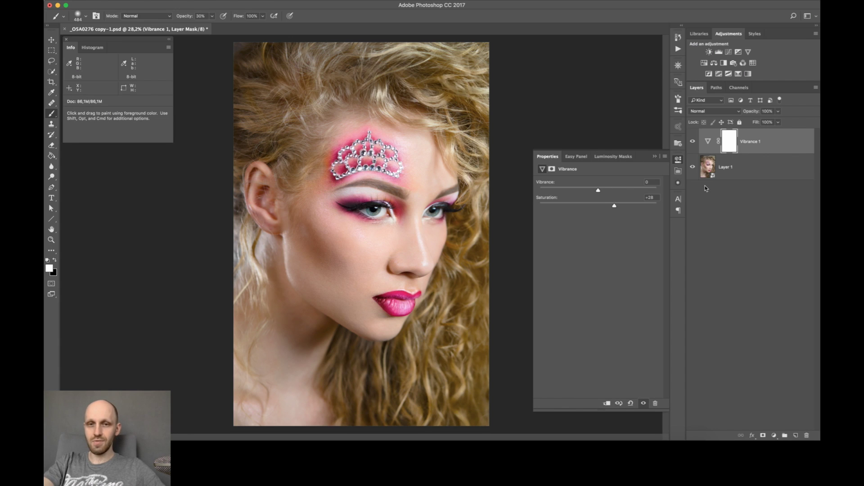
Add a Selective Color layer and set Black to -100 for Reds and Yellows
click(740, 78)
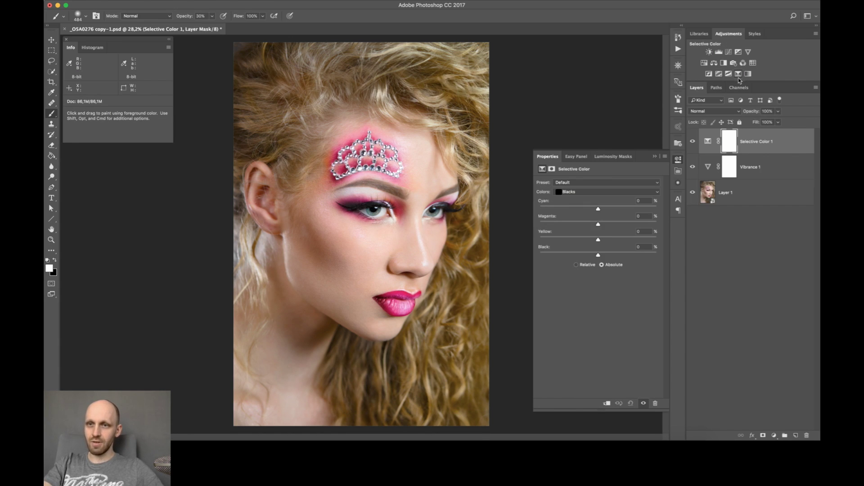
click(599, 192)
click(587, 142)
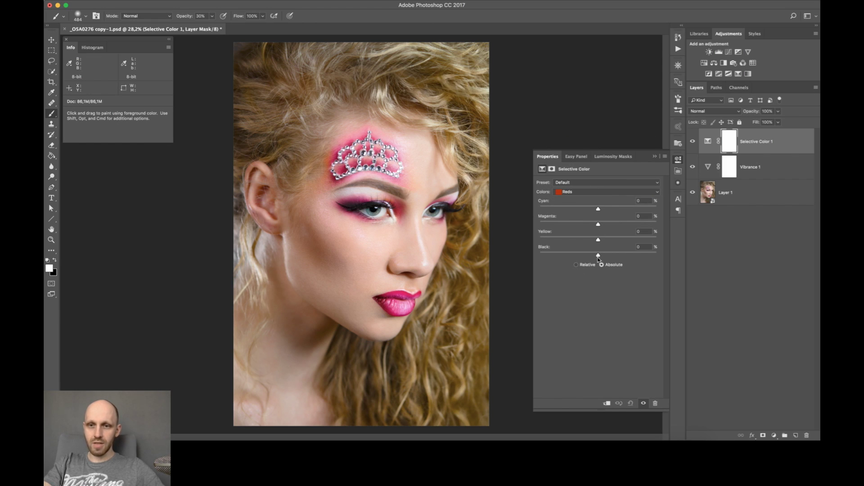
drag(599, 257, 540, 257)
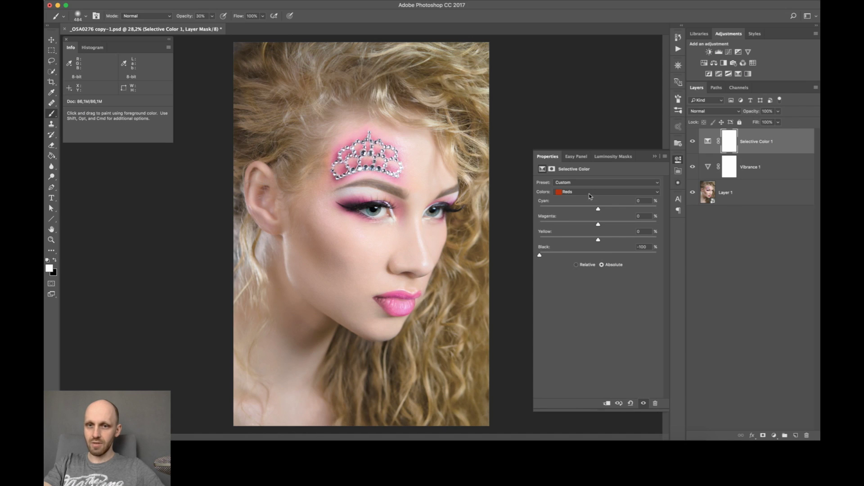
click(588, 192)
click(589, 197)
drag(598, 255, 530, 256)
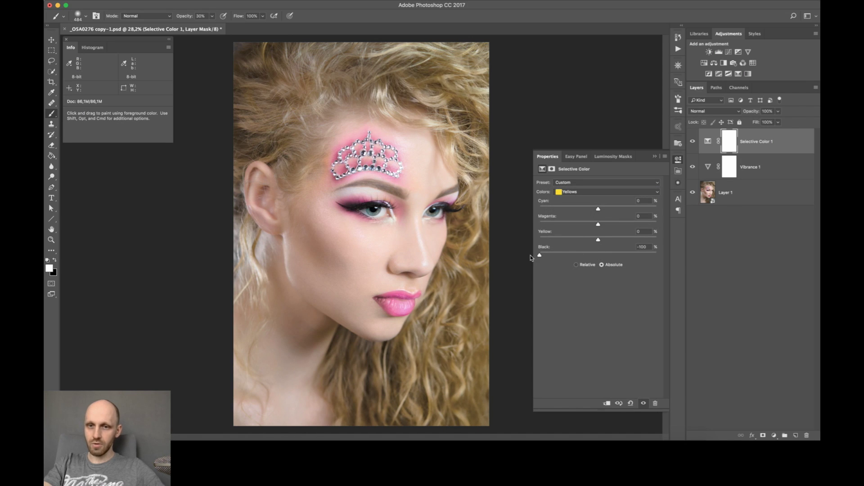
Set Black to -100 for the Greens, Cyans and Blues ranges
click(606, 192)
click(599, 198)
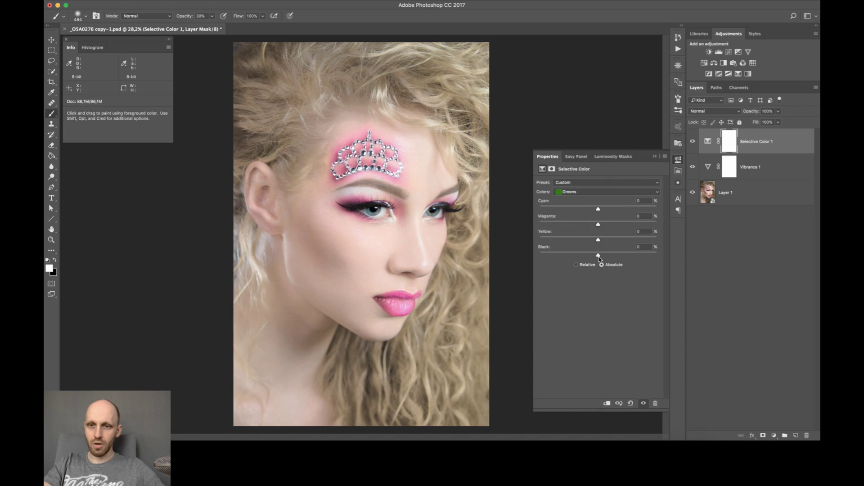
drag(598, 255, 528, 261)
click(576, 193)
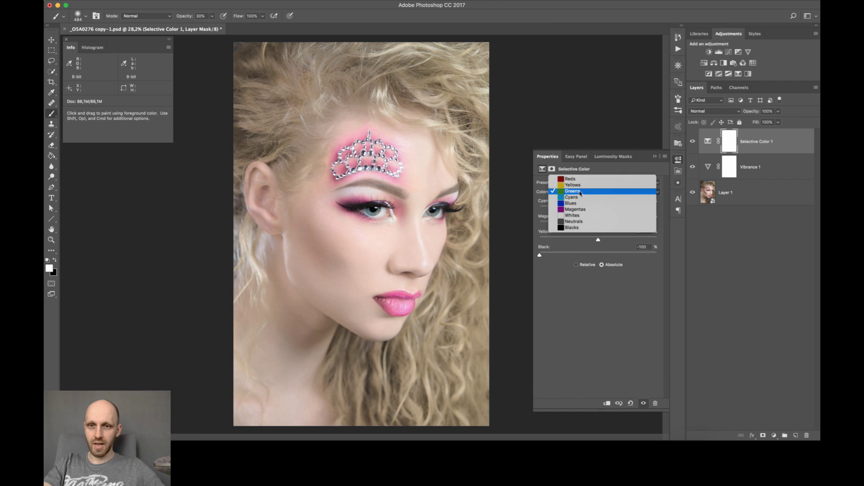
click(580, 198)
drag(599, 255, 539, 256)
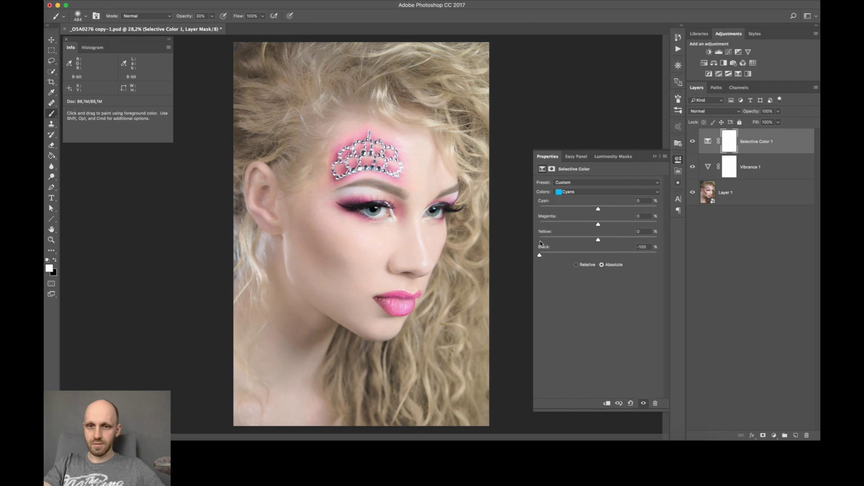
click(583, 193)
click(581, 197)
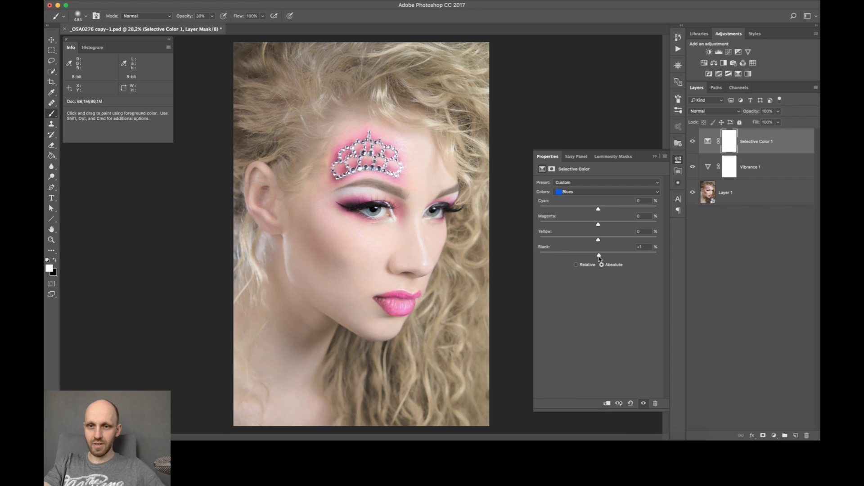
drag(598, 255, 529, 260)
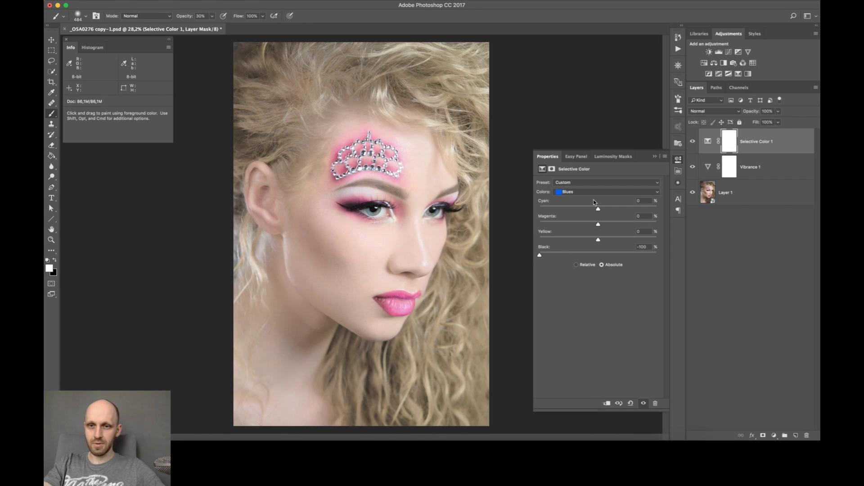
Switch the method to Absolute and set Magentas' Black to -100
click(602, 266)
click(599, 192)
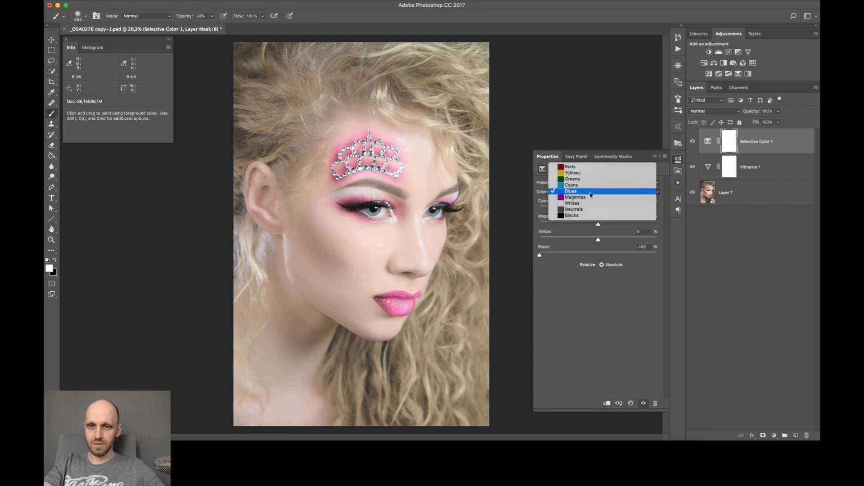
click(581, 198)
drag(598, 255, 527, 251)
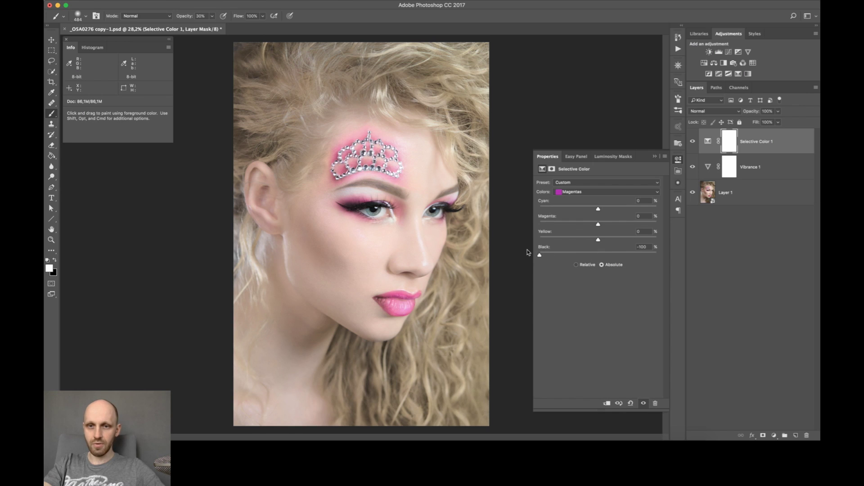
click(590, 192)
Set Black to +100 for Whites and Blacks, also selecting the Neutrals range
click(592, 199)
drag(598, 255, 666, 255)
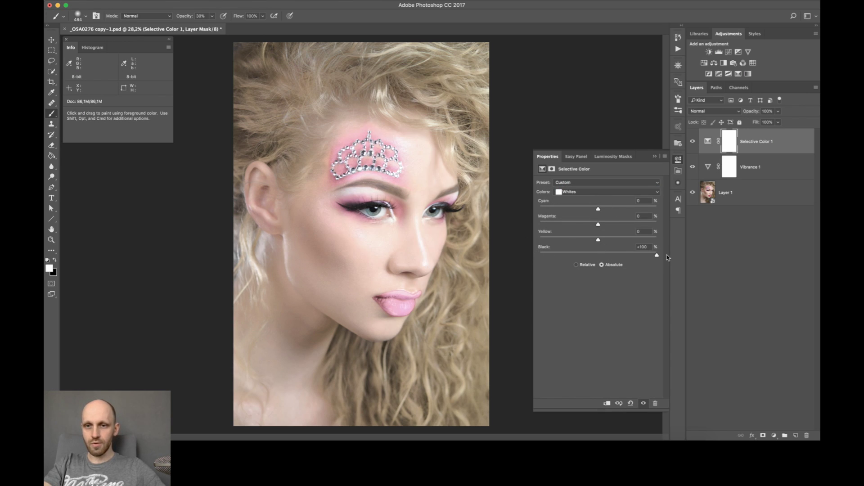
click(617, 195)
click(613, 199)
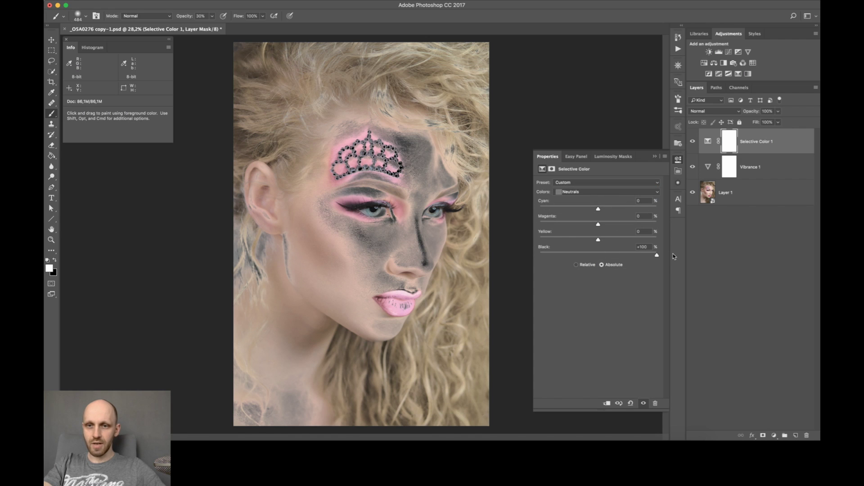
click(611, 194)
click(606, 198)
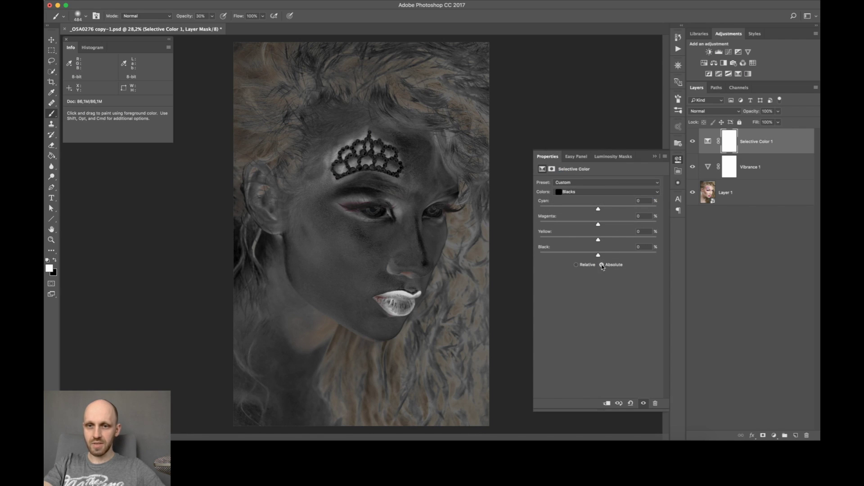
drag(598, 256, 667, 255)
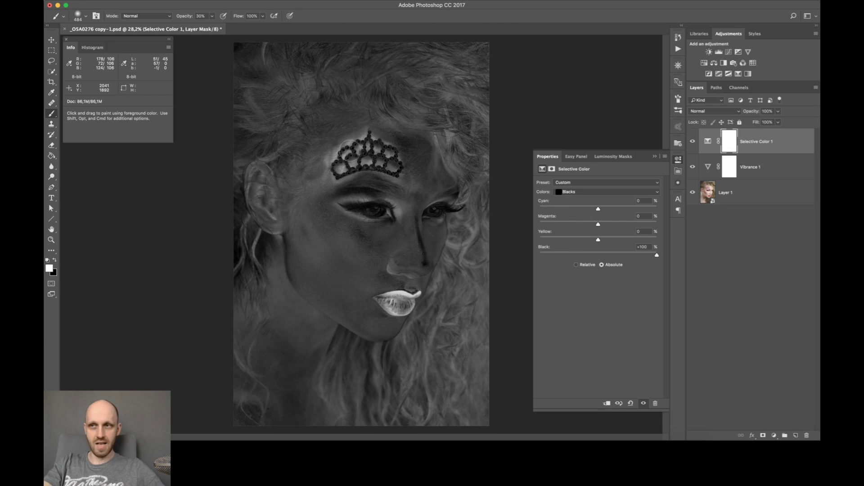
click(744, 169)
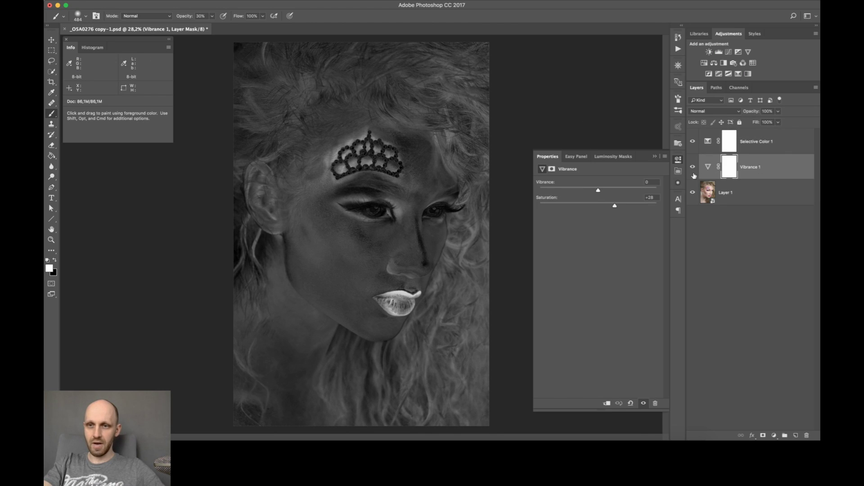
click(692, 168)
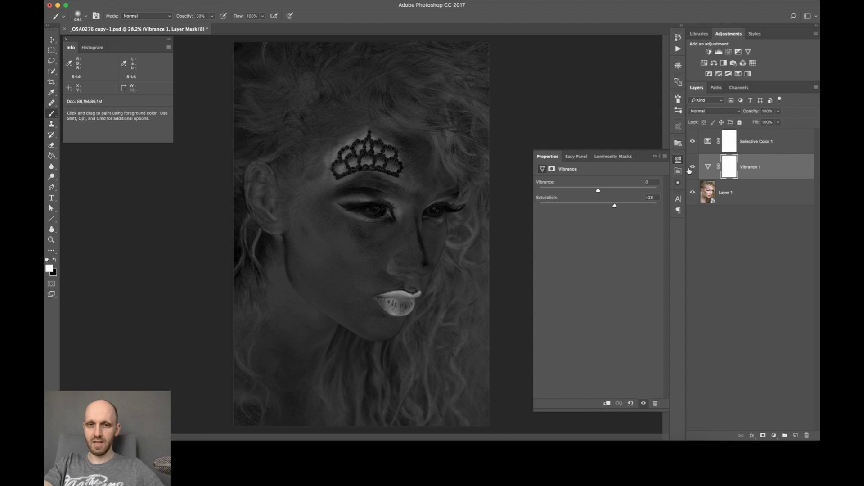
click(689, 170)
click(691, 168)
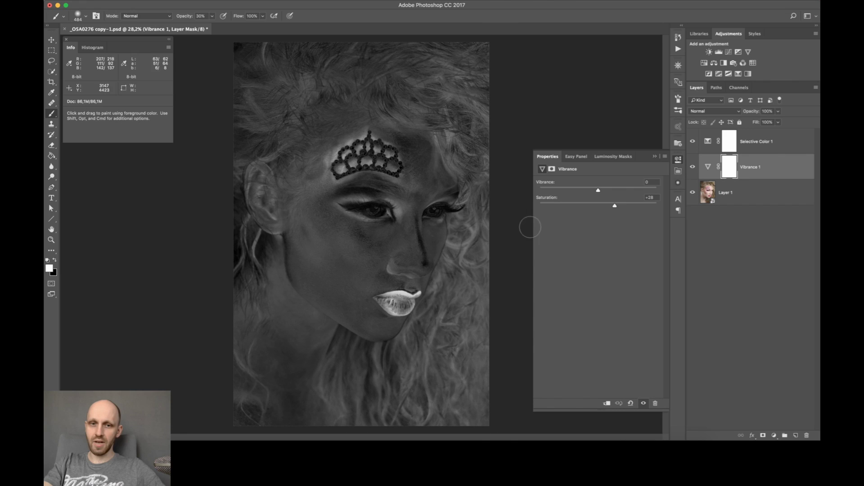
Add a Vibrance 2 layer at Saturation -100, invert its mask to black, and shrink the brush
click(750, 52)
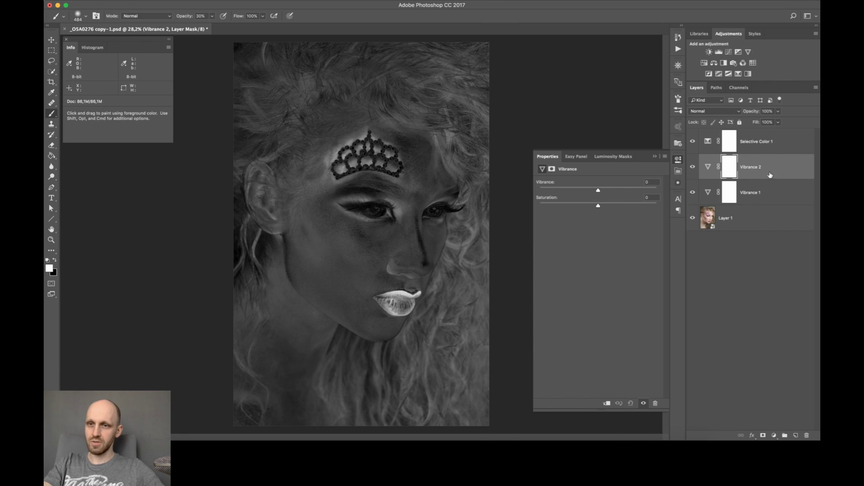
drag(599, 206, 522, 203)
key(super+i)
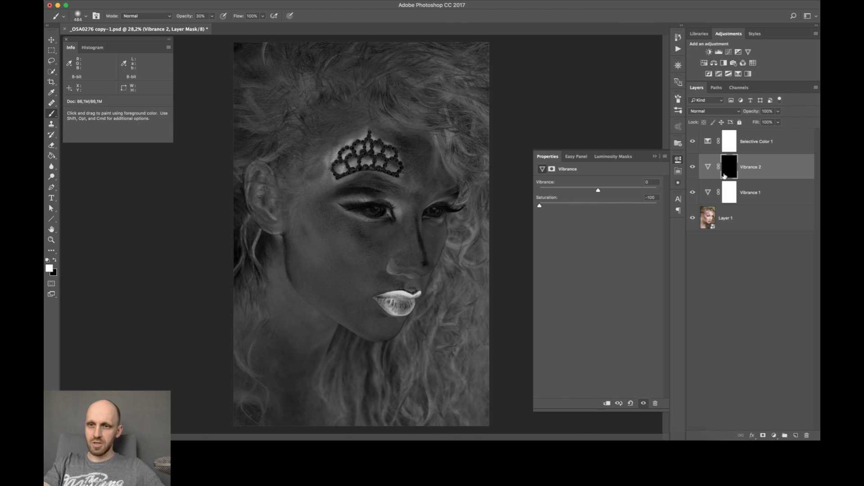
drag(386, 206, 381, 206)
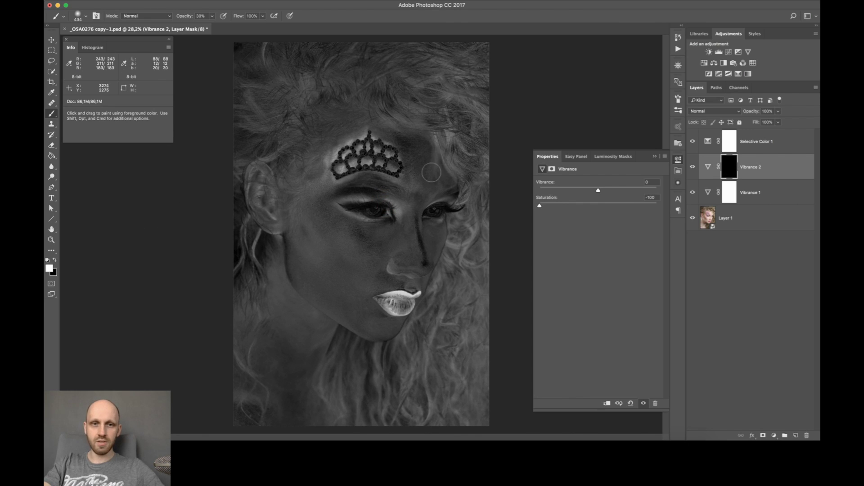
With a 10% opacity, ~206 px brush, paint white mask strokes over the crown, left eye and hair
key(1)
drag(405, 153, 374, 153)
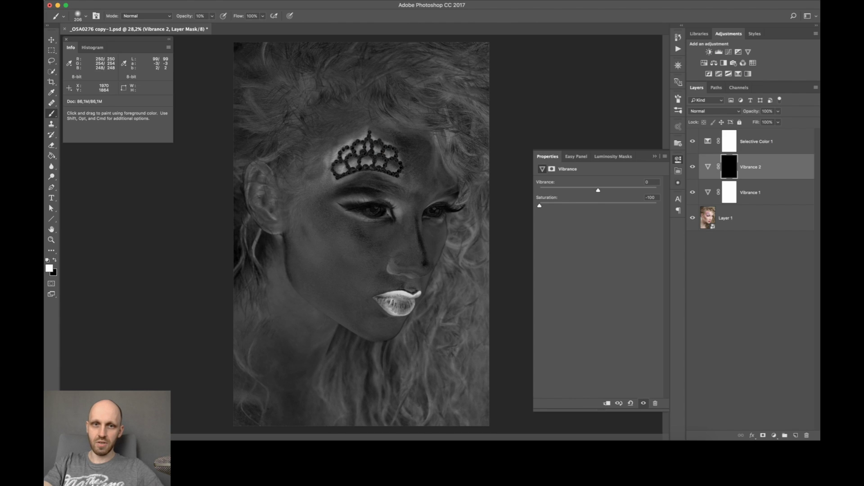
click(344, 159)
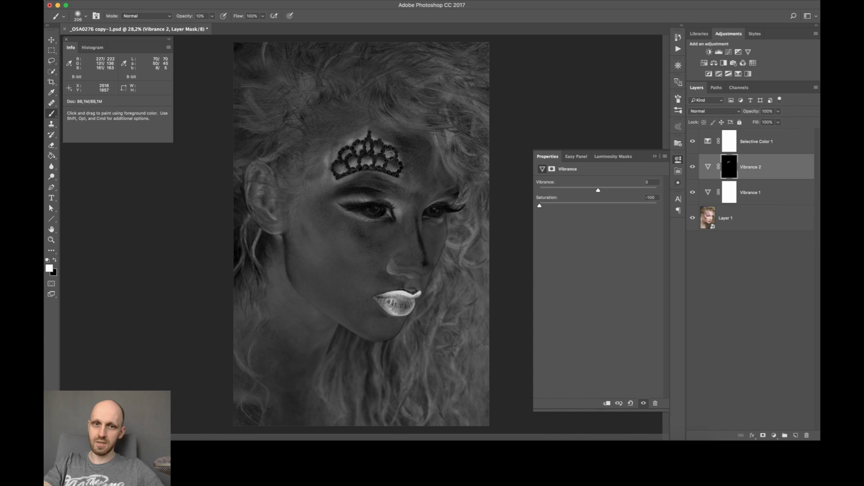
click(343, 150)
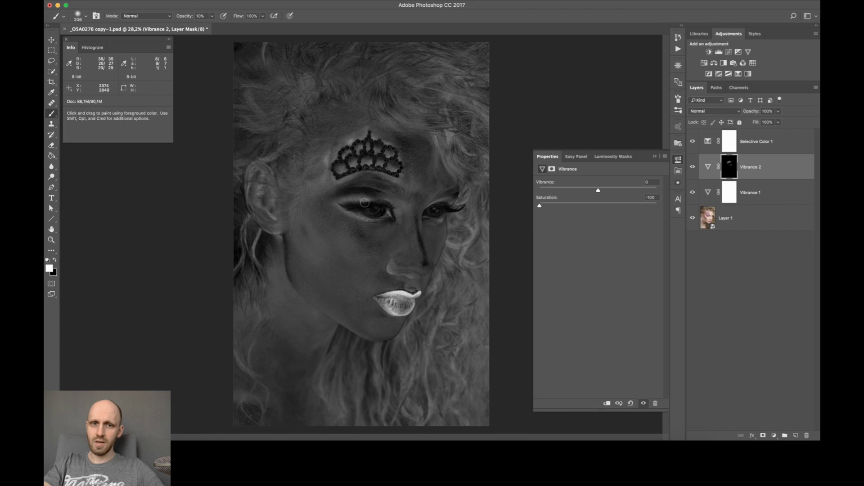
drag(386, 225, 368, 88)
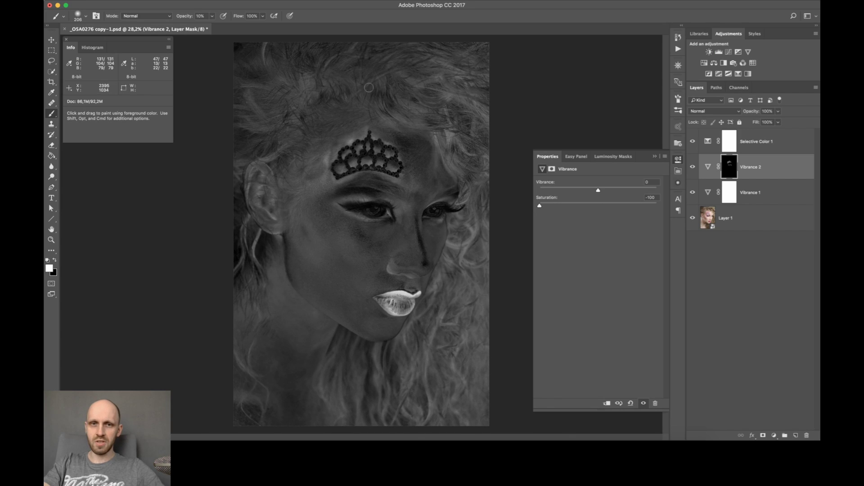